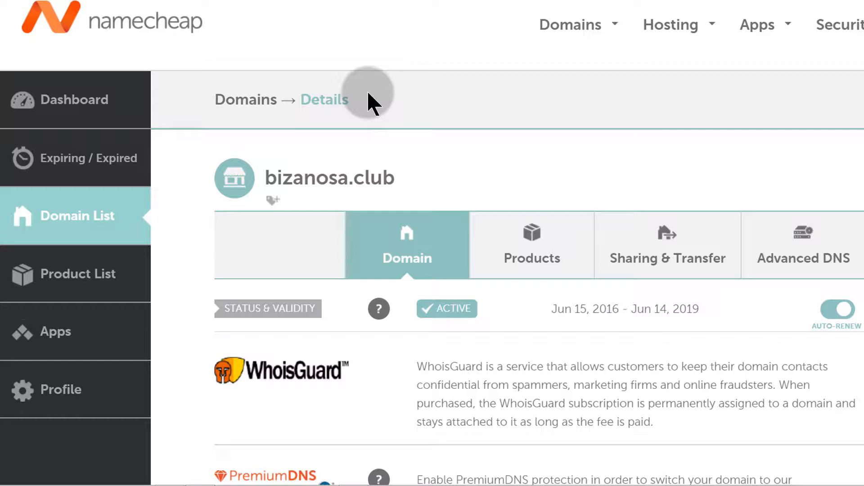
Examine the Custom DNS nameservers in the domain details of bizanosa.club on Namecheap
left_click(492, 130)
scroll(445, 109, "down", 3)
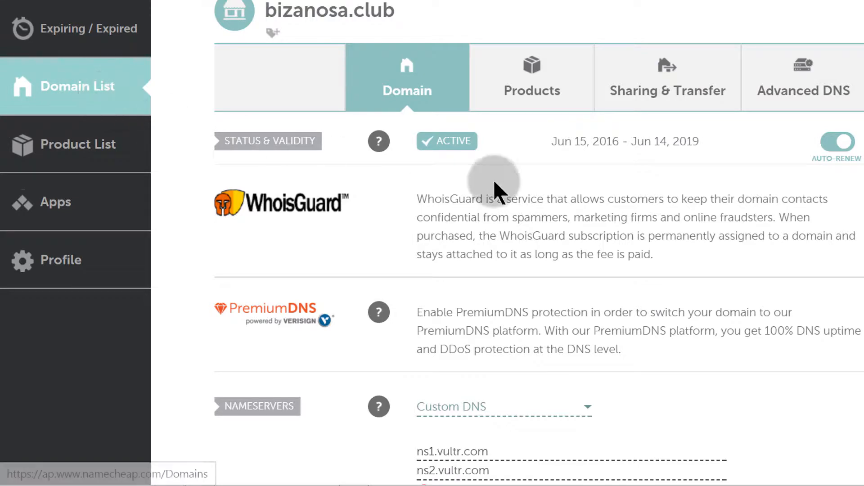
scroll(526, 185, "down", 10)
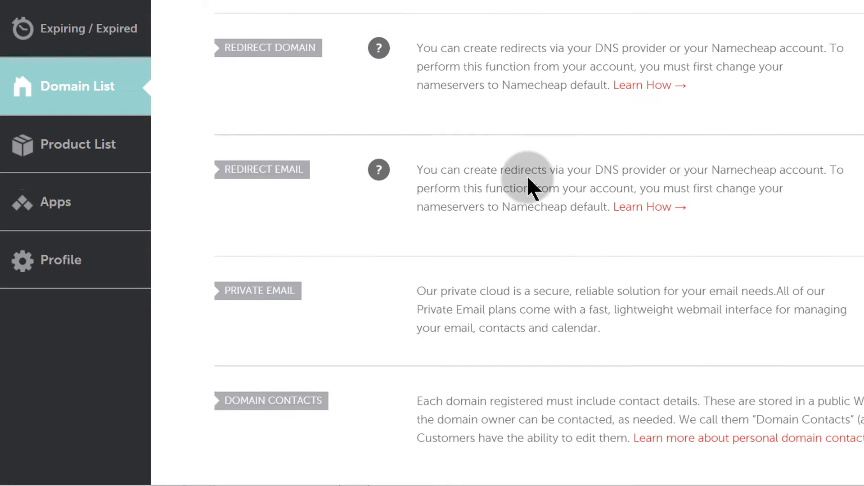
scroll(527, 176, "up", 4)
left_click_drag(506, 117, 414, 117)
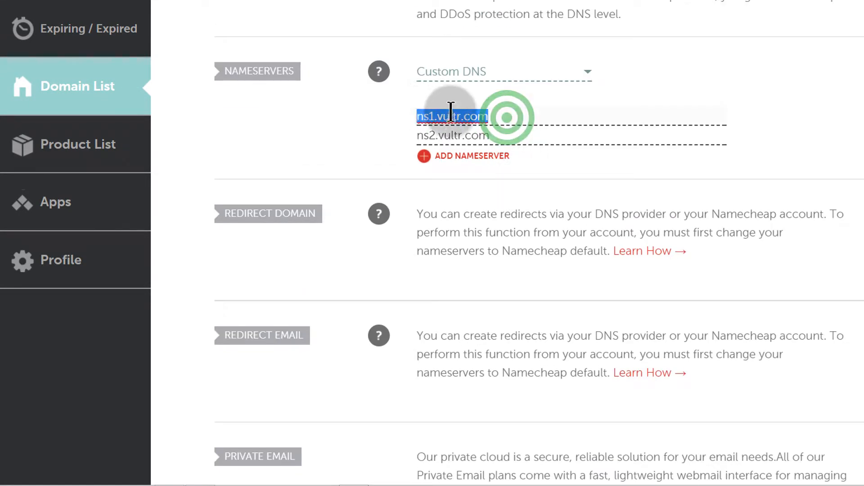
left_click(586, 74)
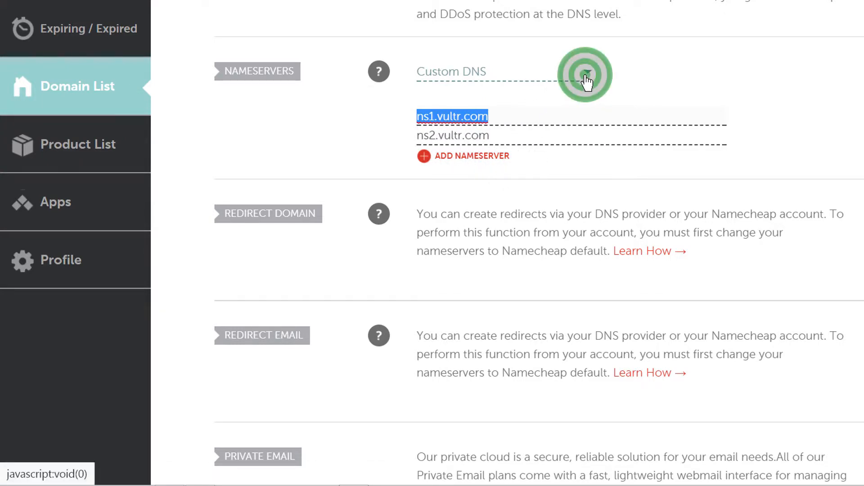
left_click(633, 168)
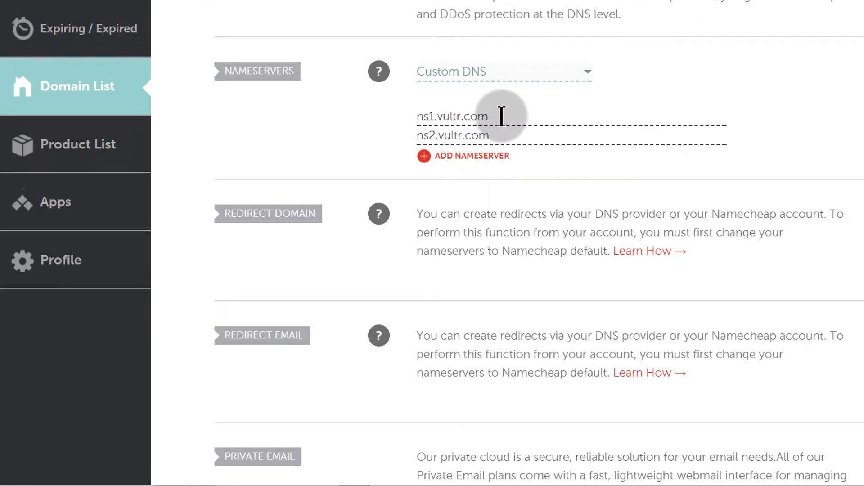
left_click_drag(499, 116, 410, 118)
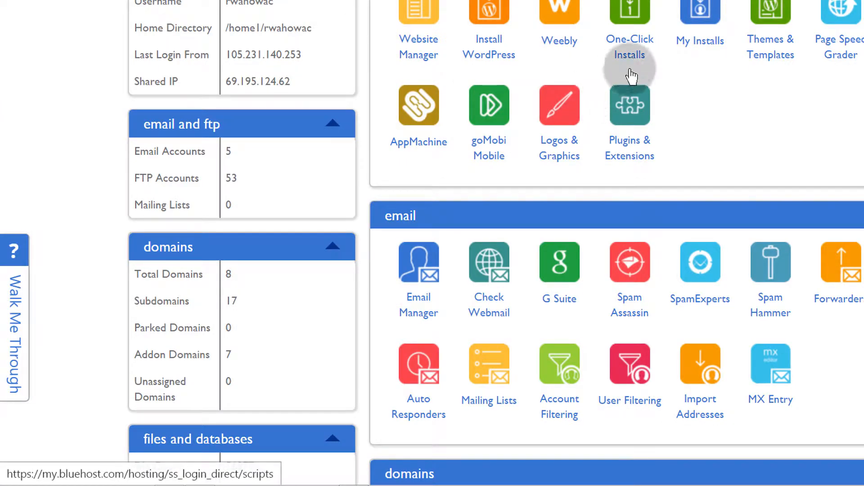
Switch to the Bluehost hosting panel and open the Domain Manager
scroll(611, 83, "down", 7)
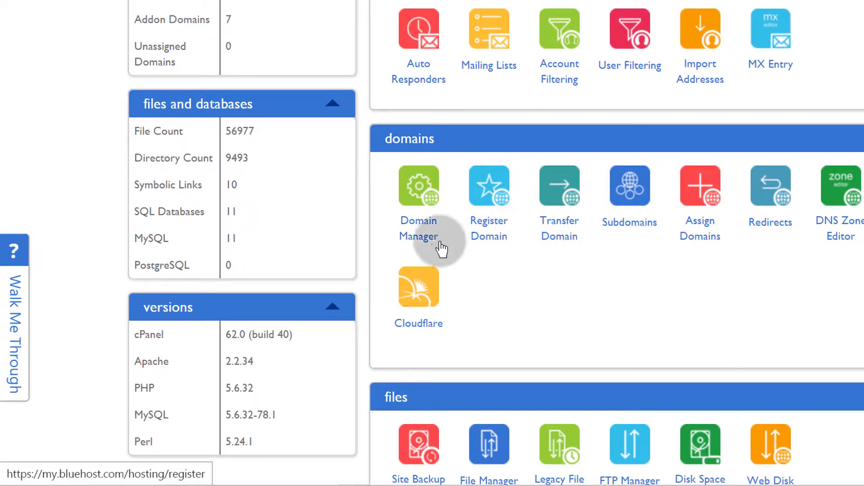
left_click(420, 230)
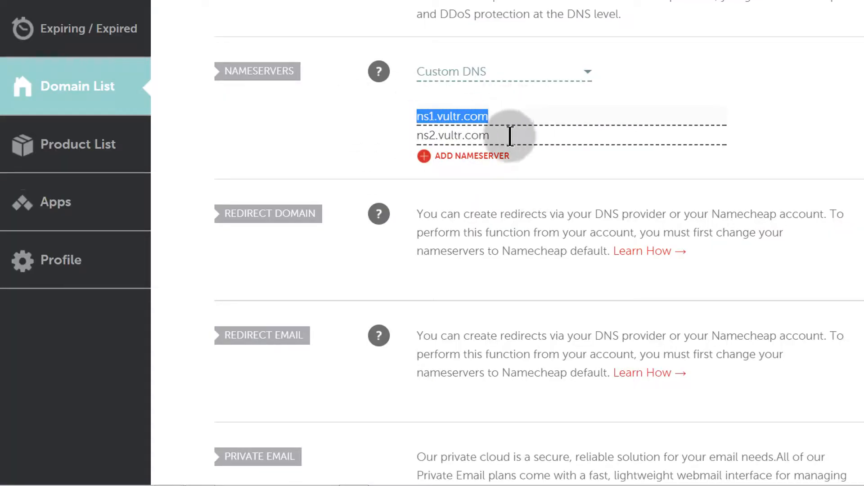
Return to the Namecheap page and locate the Nameservers section of bizanosa.club
left_click(354, 139)
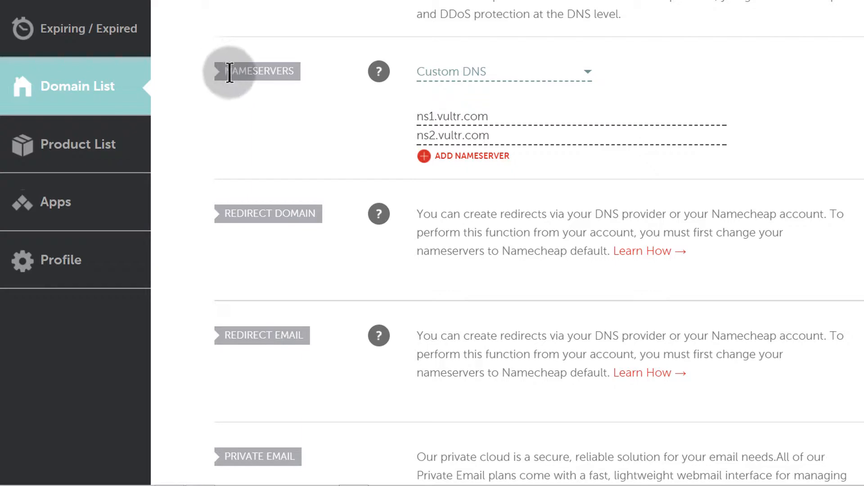
left_click_drag(229, 72, 299, 77)
left_click(349, 118)
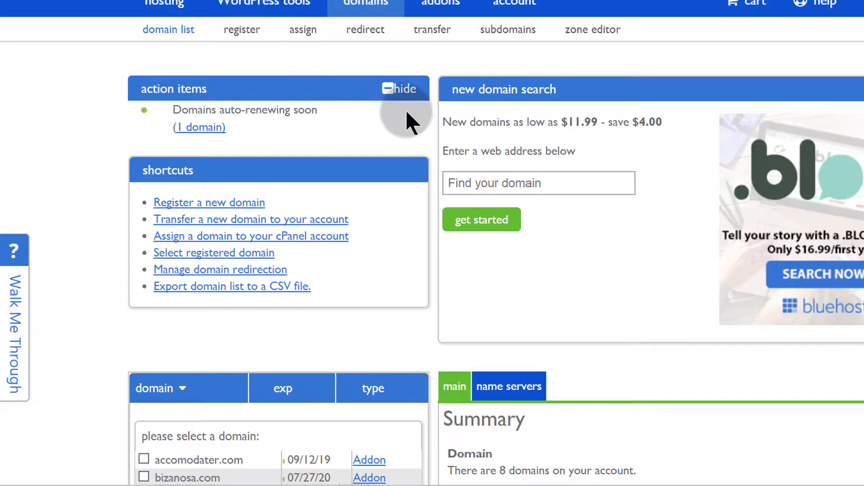
Show the name server settings of the primary domain rwahowa.com in Bluehost's Domain Manager
scroll(406, 113, "down", 9)
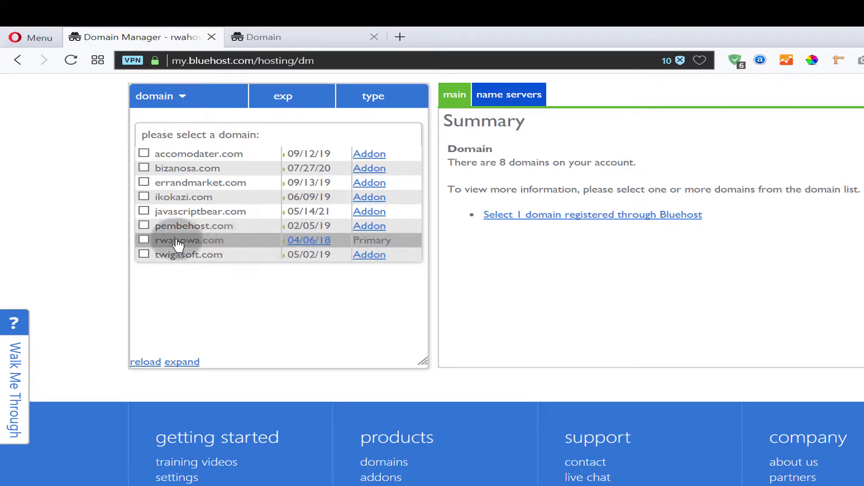
left_click(179, 242)
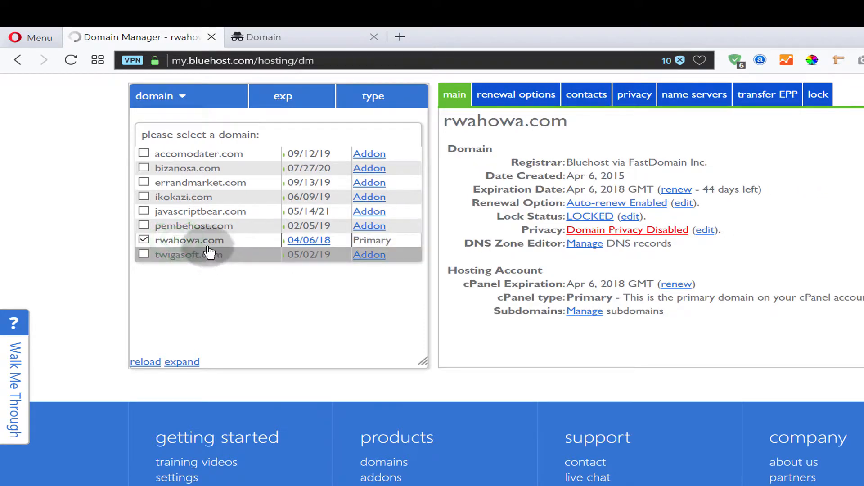
left_click(696, 104)
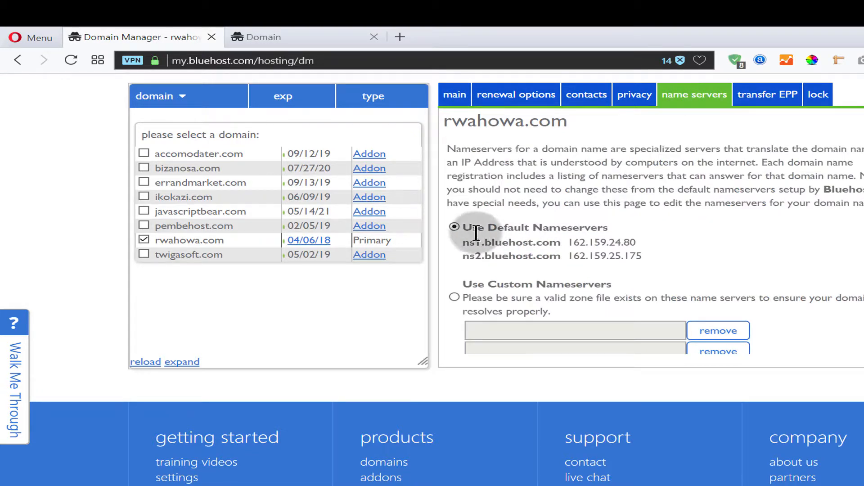
Copy ns1.bluehost.com from the default nameservers and use it to replace the first custom nameserver of bizanosa.club on Namecheap
left_click_drag(463, 243, 558, 244)
key("ctrl+c")
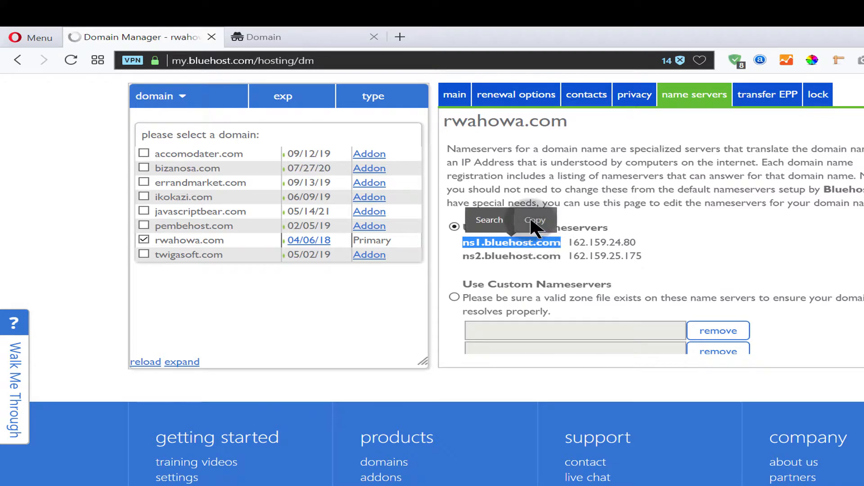
left_click(533, 222)
left_click(299, 37)
left_click(510, 210)
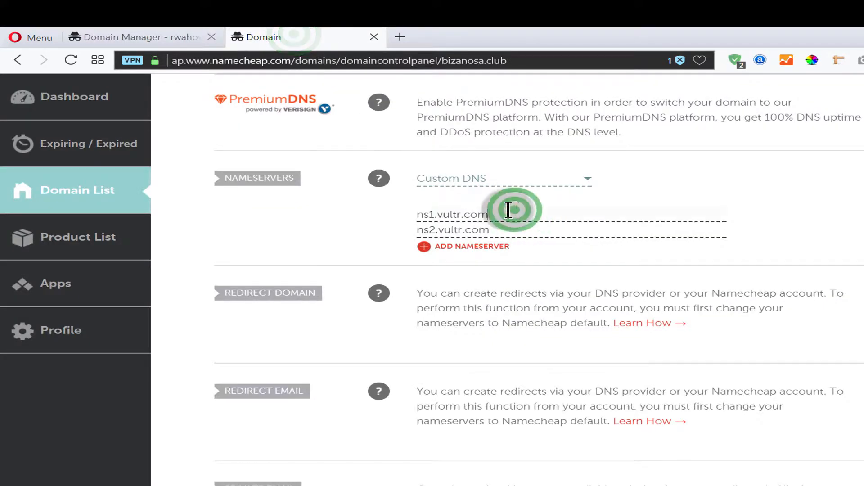
left_click_drag(508, 210, 409, 207)
right_click(448, 213)
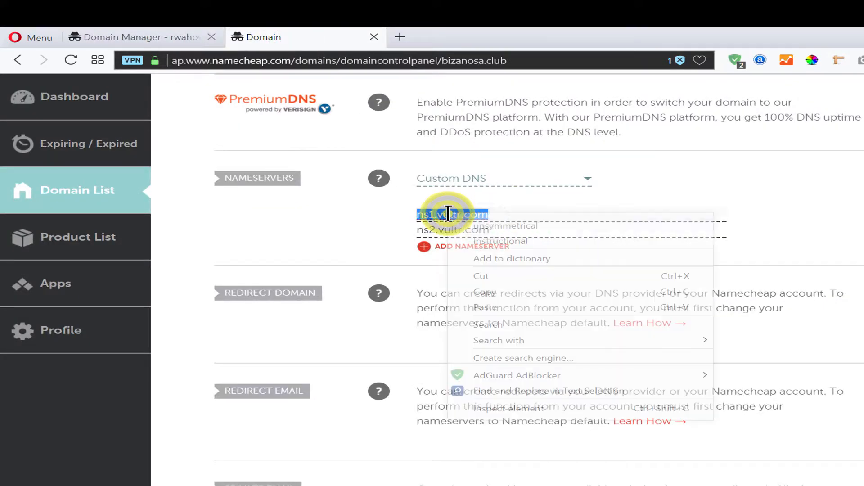
left_click(504, 308)
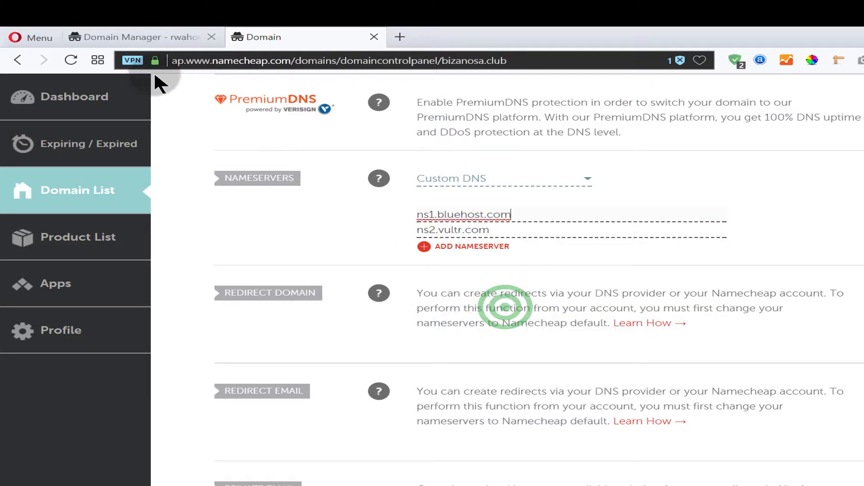
Set the second custom nameserver of bizanosa.club to ns2.bluehost.com and save the nameserver changes
left_click_drag(492, 231, 382, 241)
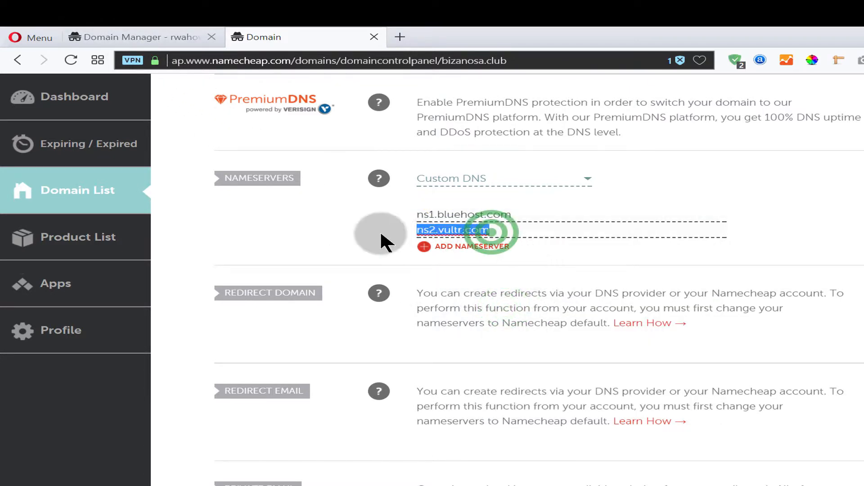
right_click(435, 231)
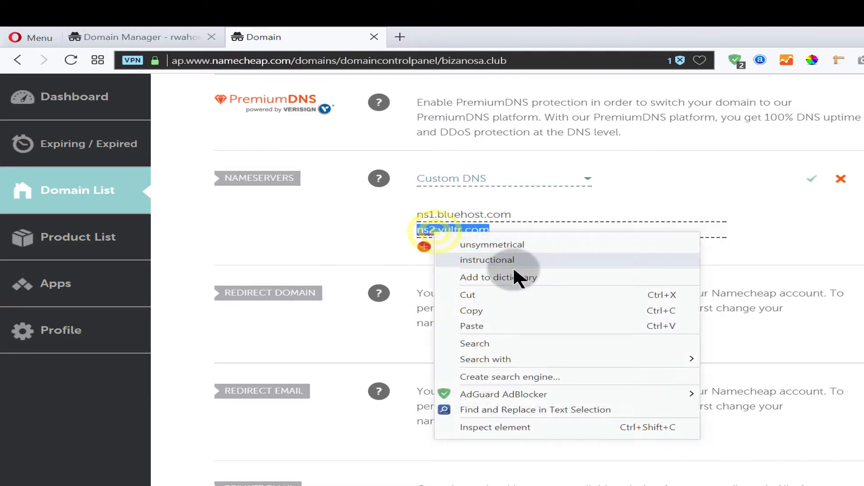
left_click(497, 326)
left_click(432, 229)
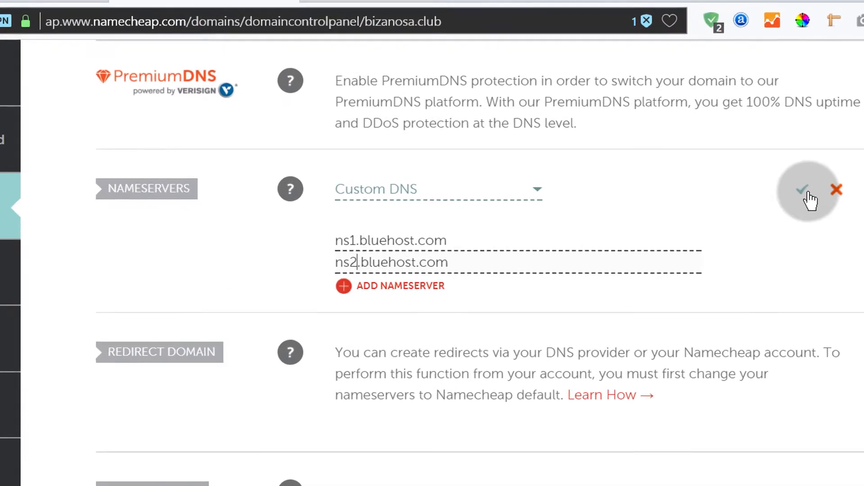
left_click(806, 195)
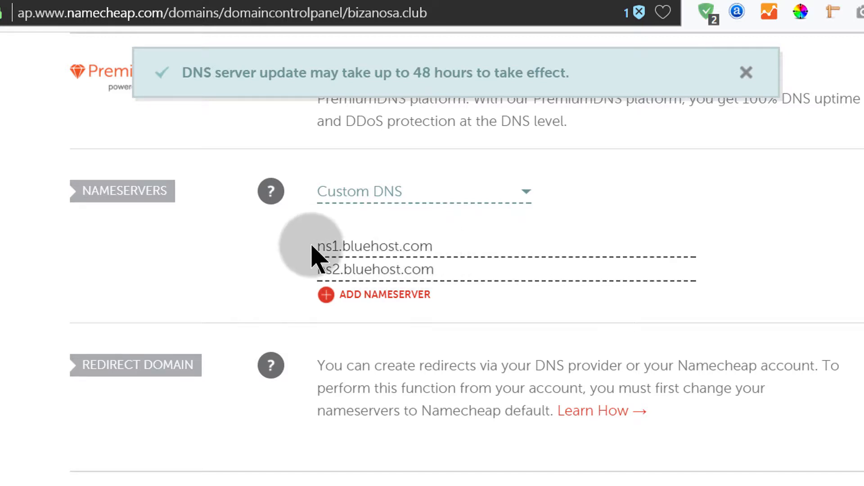
Copy the domain name bizanosa.club from its details page and load it in a new browser tab
scroll(252, 250, "up", 5)
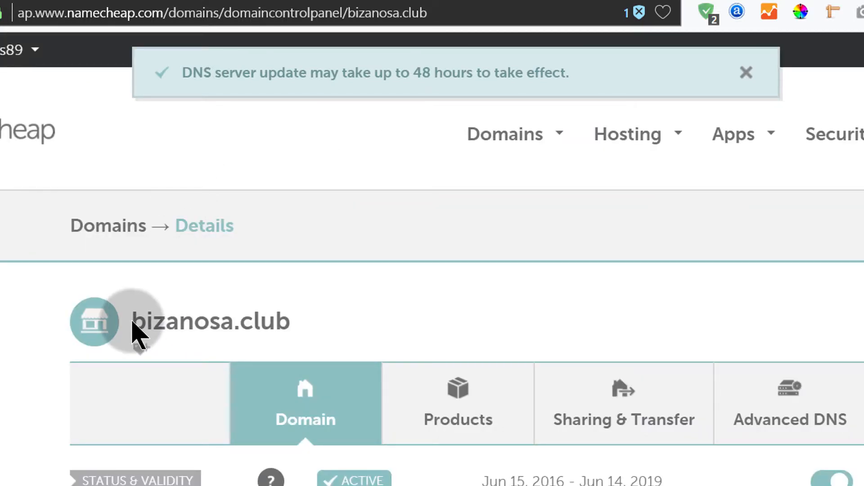
left_click_drag(133, 321, 288, 319)
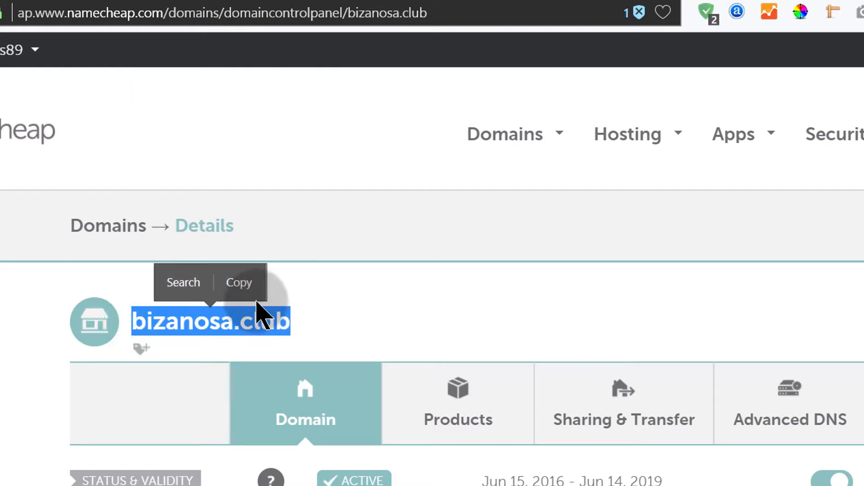
left_click(243, 282)
left_click(292, 1)
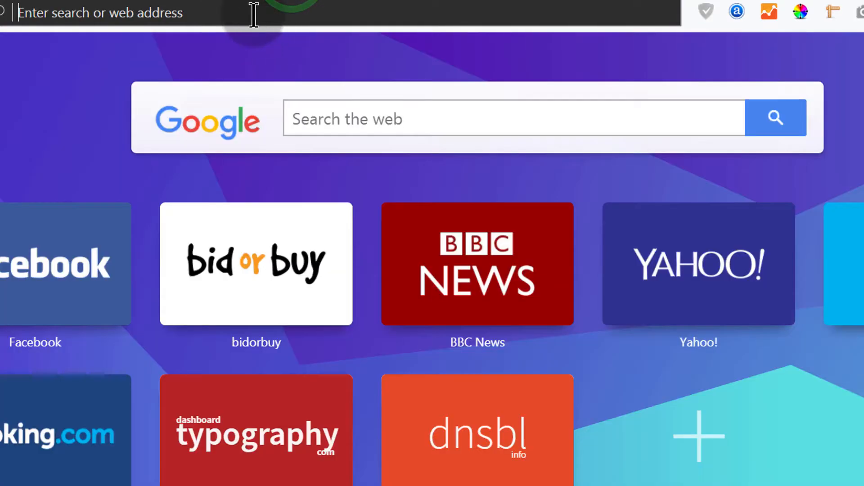
right_click(253, 14)
left_click(322, 130)
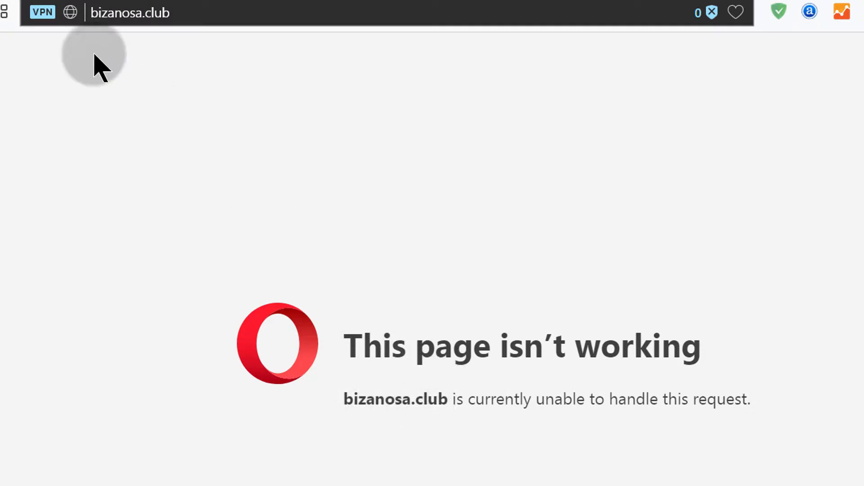
Switch back to Bluehost's Domain Manager and open the page for assigning a domain to the cPanel account
left_click(58, 1)
scroll(249, 401, "up", 10)
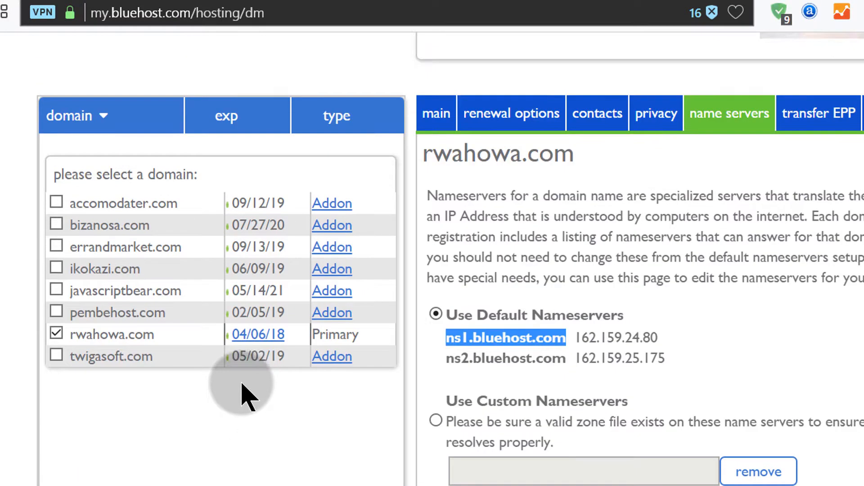
scroll(784, 439, "down", 2)
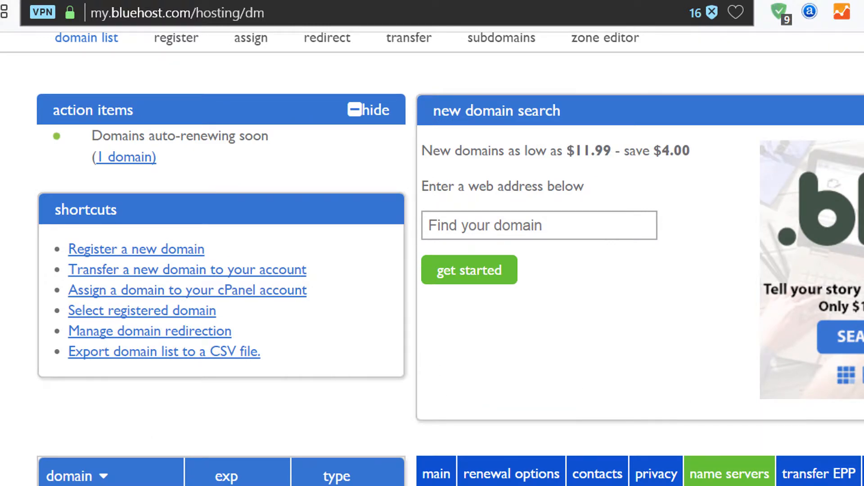
scroll(795, 385, "up", 2)
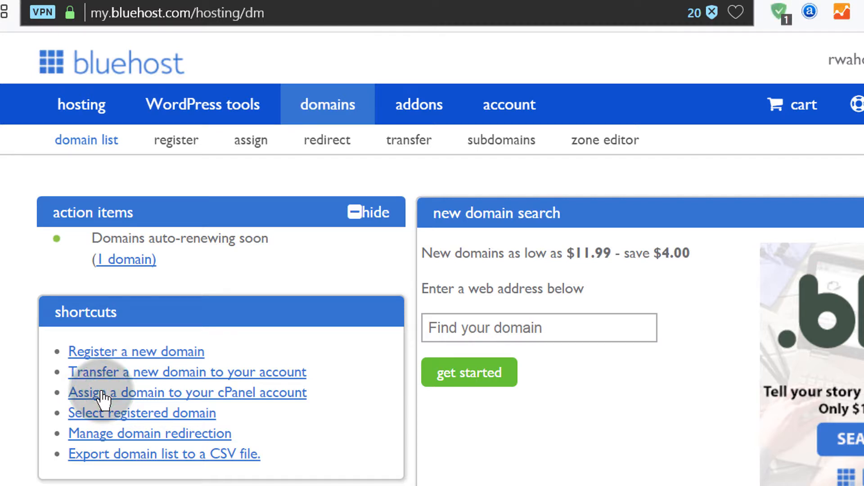
left_click(103, 397)
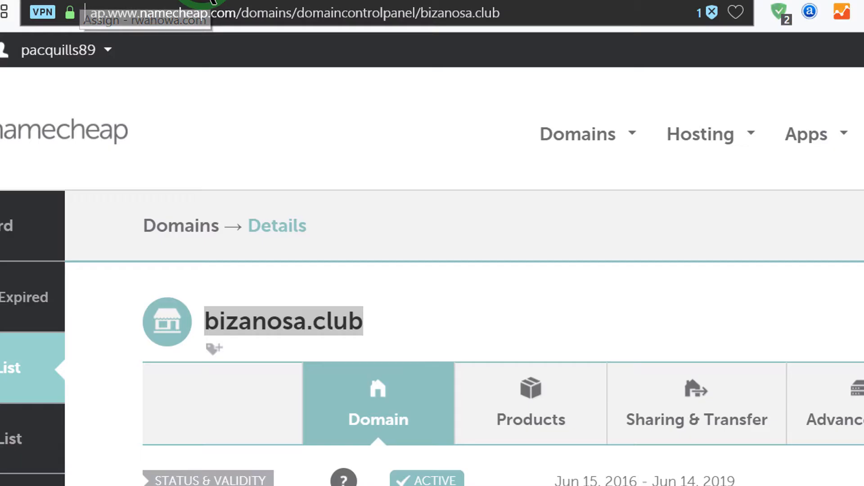
Enter bizanosa.club as the domain not already associated with the account on Bluehost's Assign Domain page
scroll(464, 279, "down", 8)
scroll(459, 269, "down", 5)
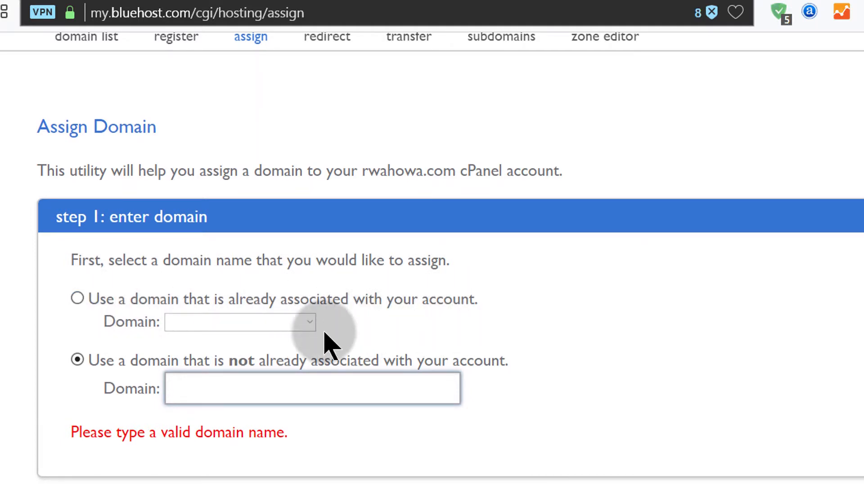
scroll(324, 344, "down", 2)
left_click(206, 284)
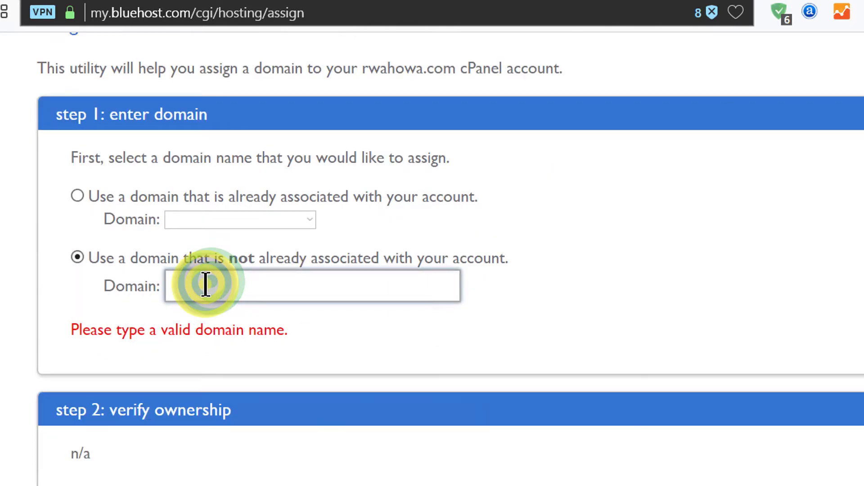
right_click(206, 284)
left_click(274, 408)
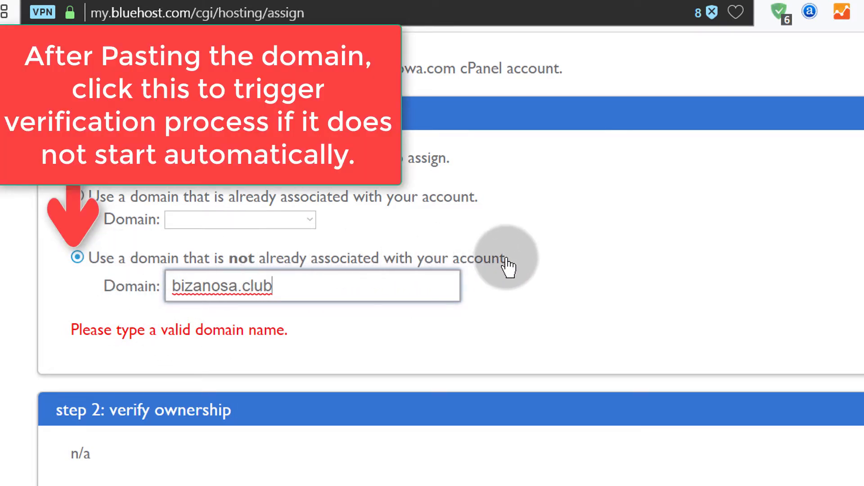
Examine the ownership verification, addon versus parked, and addon directory and sub-domain sections of the Assign Domain form
scroll(513, 262, "down", 2)
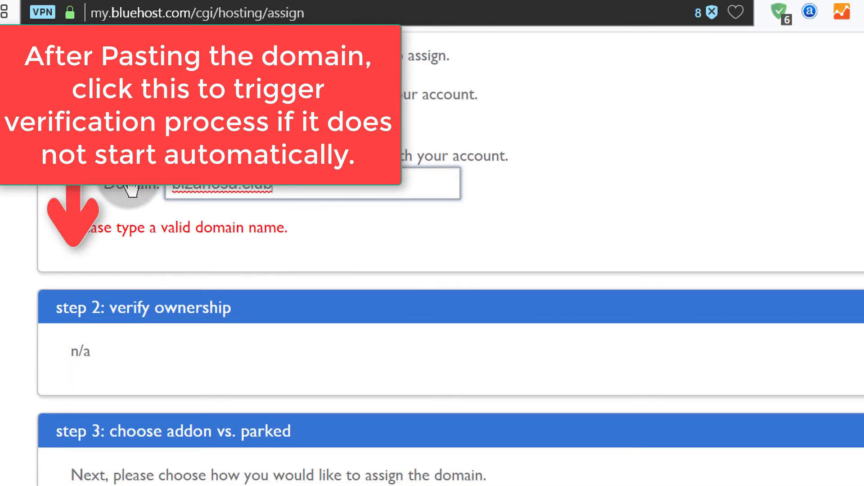
scroll(507, 222, "down", 4)
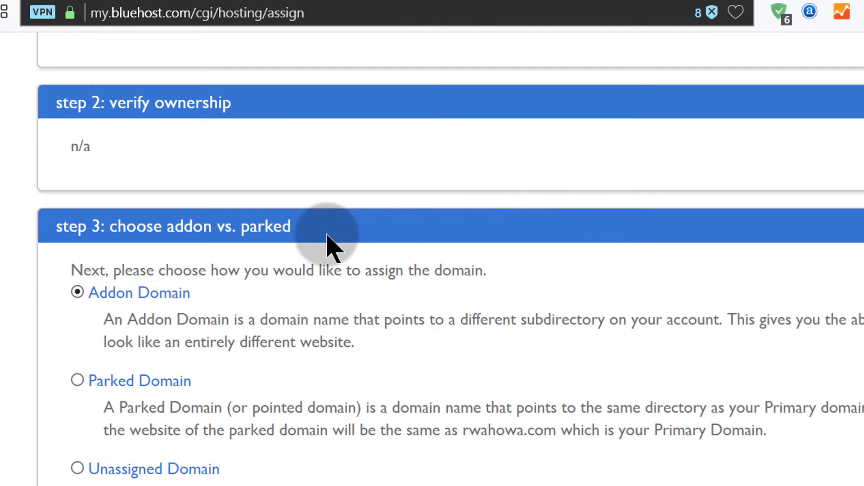
scroll(244, 261, "down", 6)
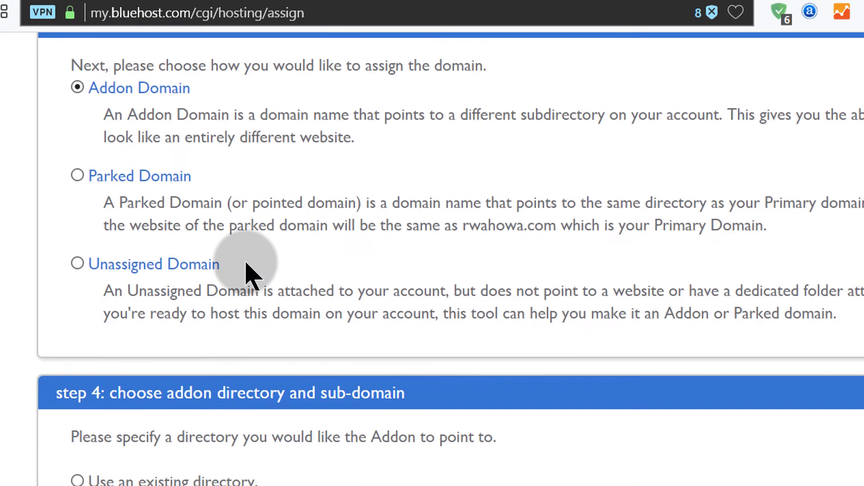
scroll(298, 174, "up", 4)
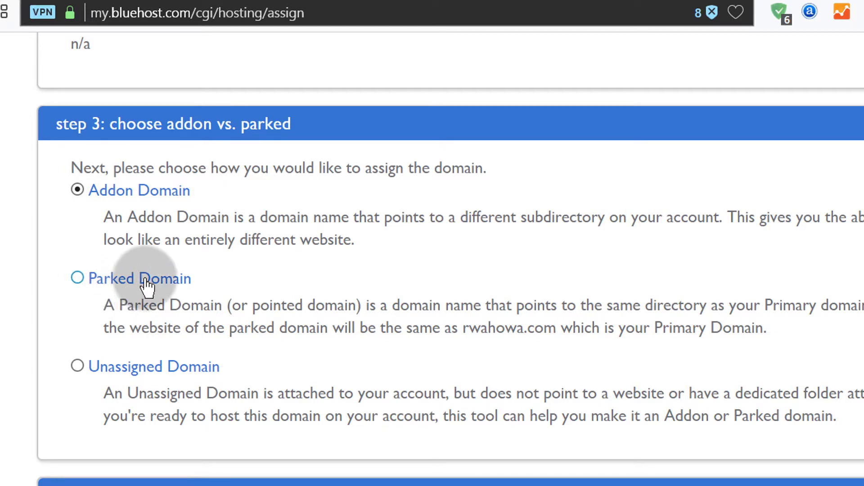
scroll(248, 299, "down", 2)
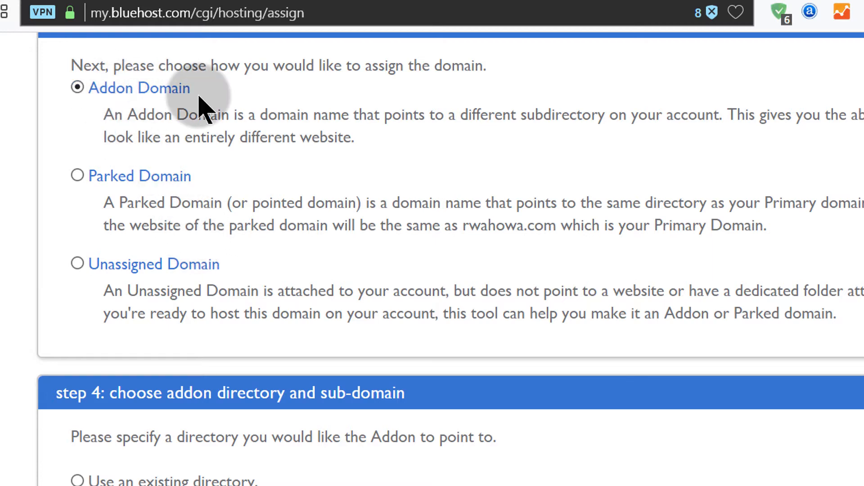
scroll(373, 156, "down", 5)
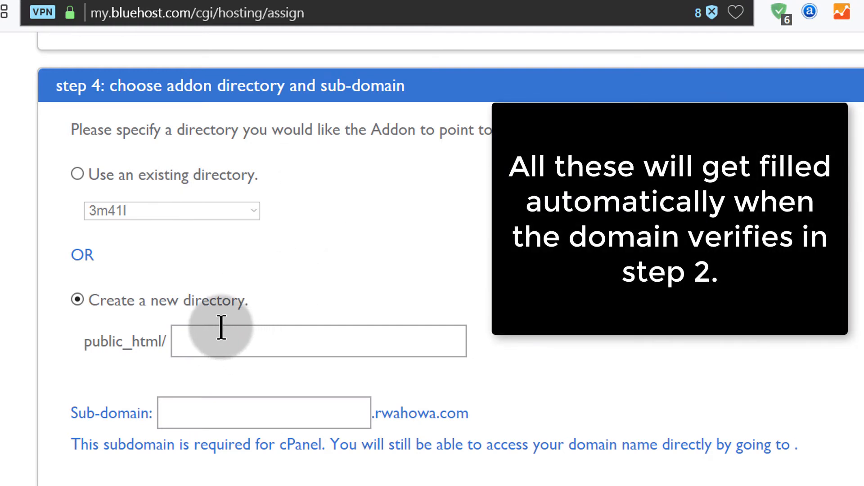
left_click(144, 248)
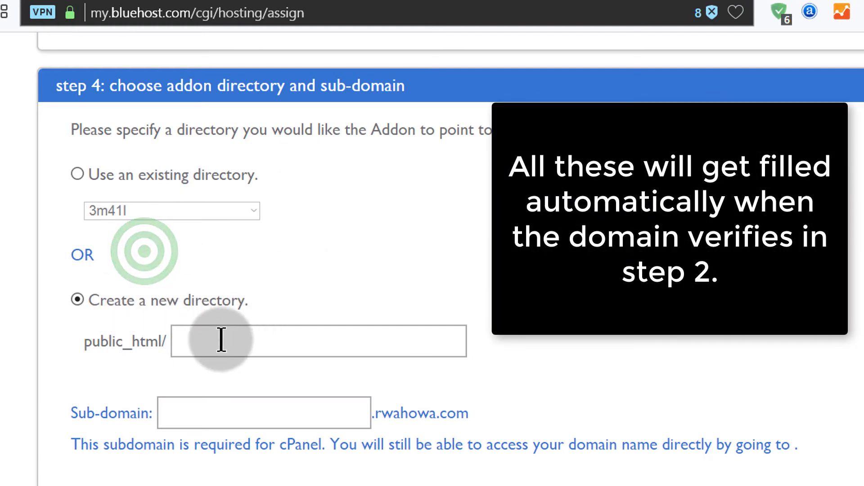
scroll(225, 342, "down", 4)
left_click(316, 209)
left_click(302, 304)
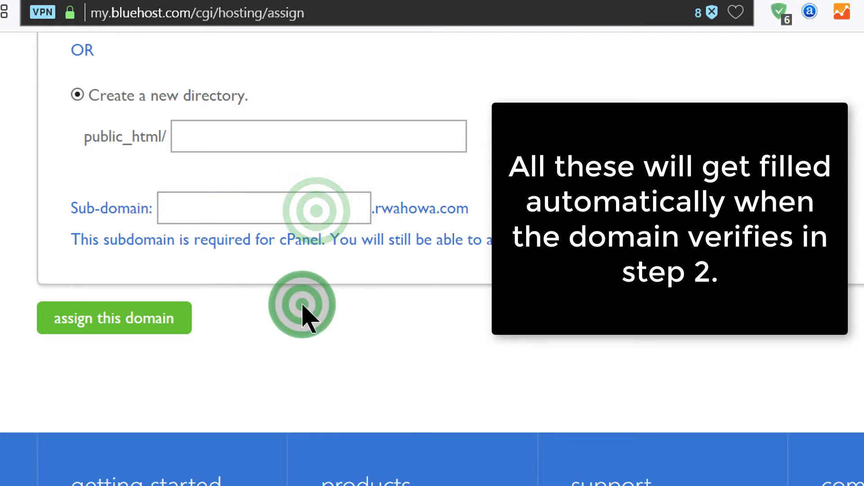
left_click(189, 208)
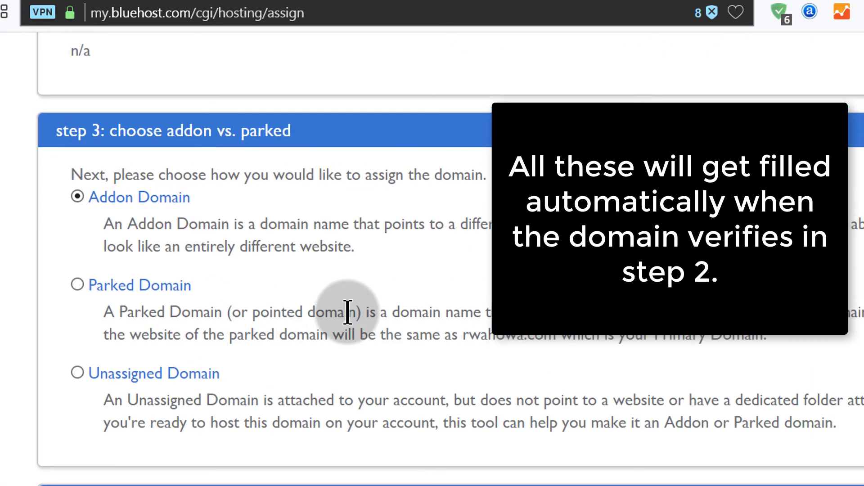
Copy the domain name bizanosa.club from the domain entry section of the form
scroll(349, 322, "up", 10)
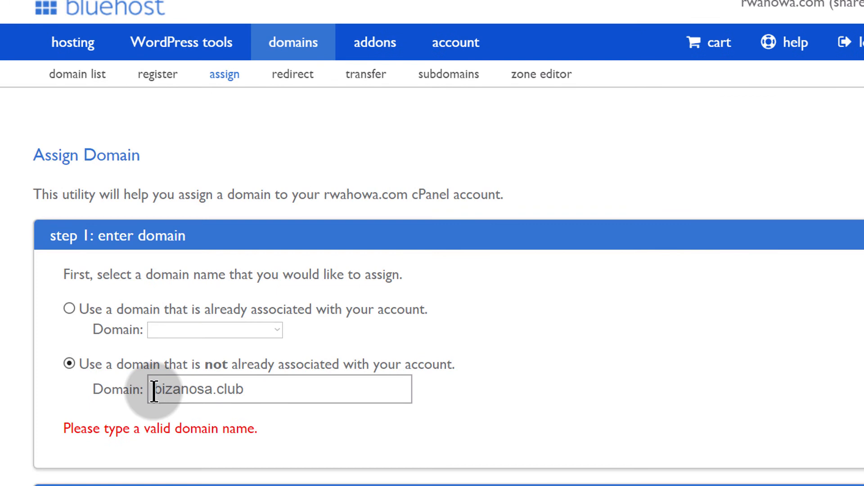
left_click_drag(154, 390, 253, 376)
key("ctrl+c")
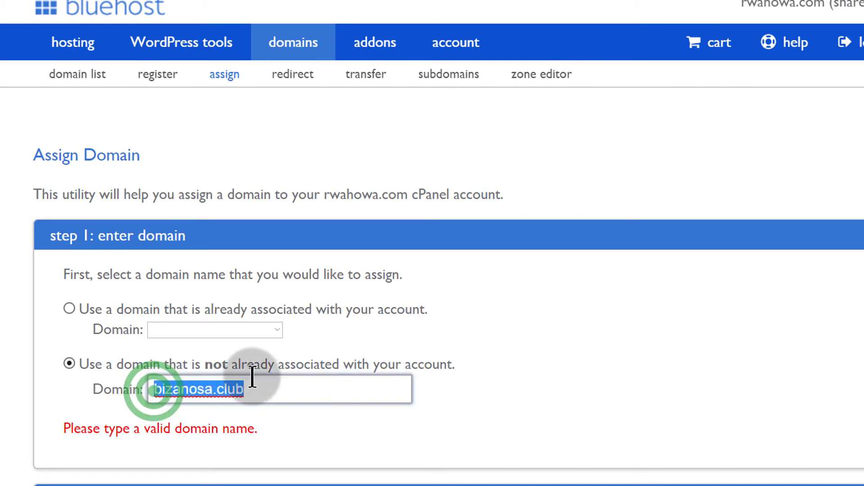
left_click(507, 386)
Try to assign the domain with the new directory name and sub-domain left blank
scroll(508, 387, "down", 10)
scroll(507, 385, "down", 10)
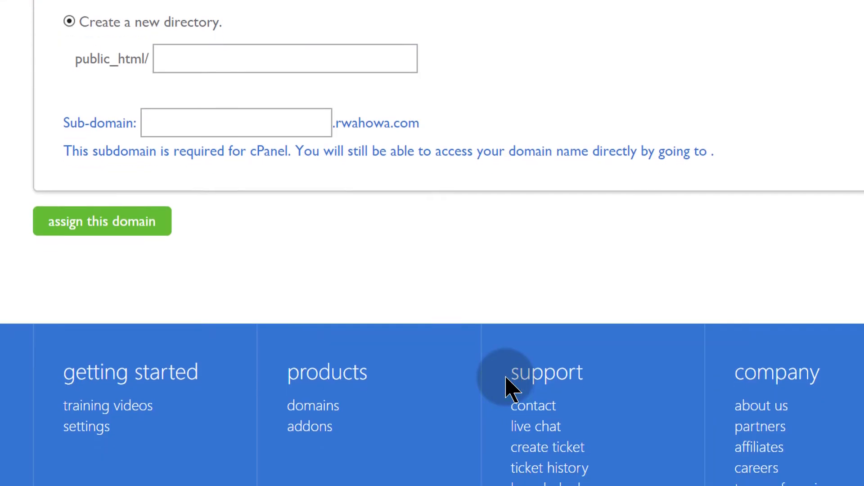
scroll(511, 386, "up", 5)
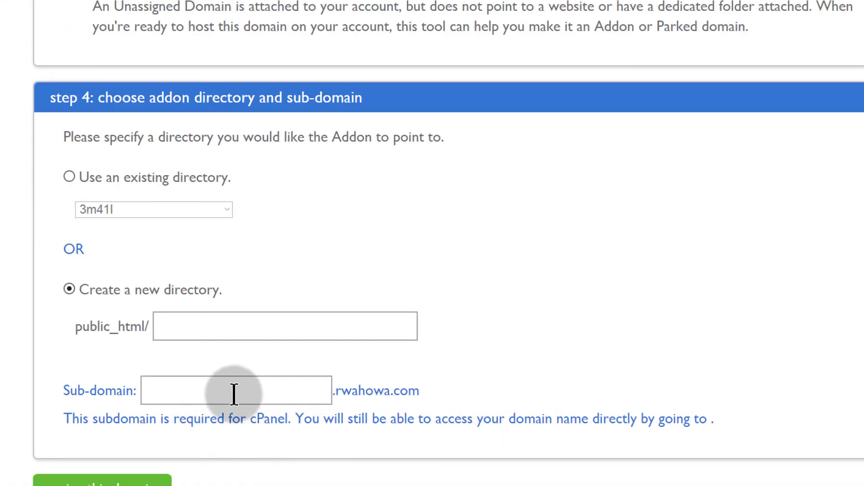
scroll(405, 463, "down", 4)
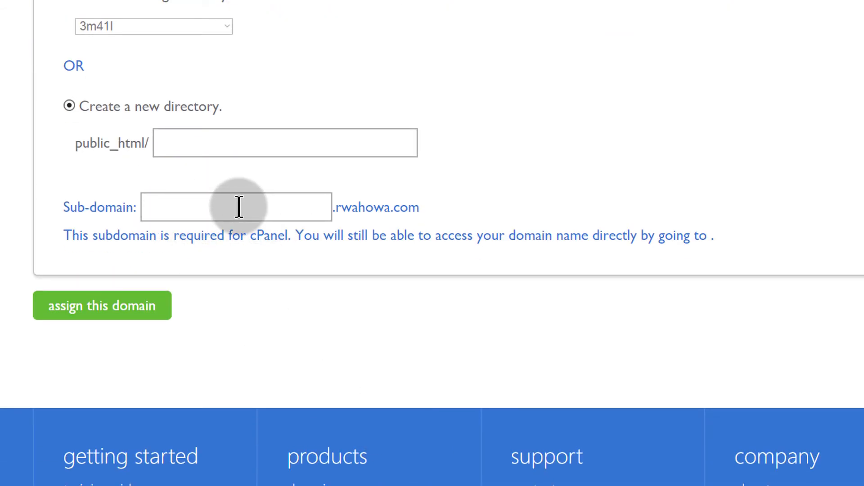
left_click(105, 318)
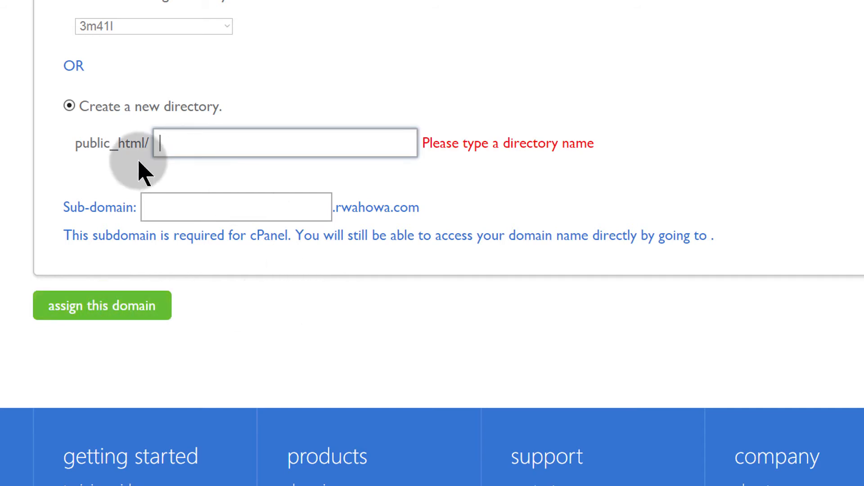
Set the new addon directory under public_html to bizanosa.club and submit the domain assignment
scroll(347, 77, "up", 15)
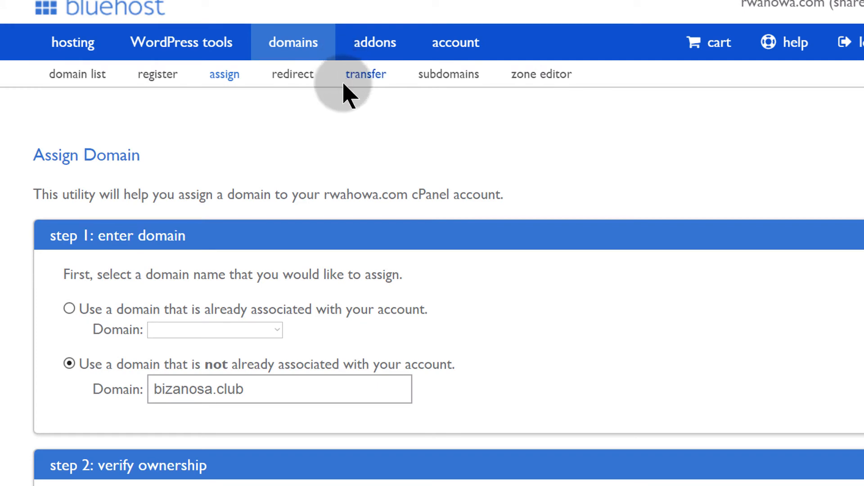
scroll(347, 77, "down", 15)
scroll(344, 86, "up", 6)
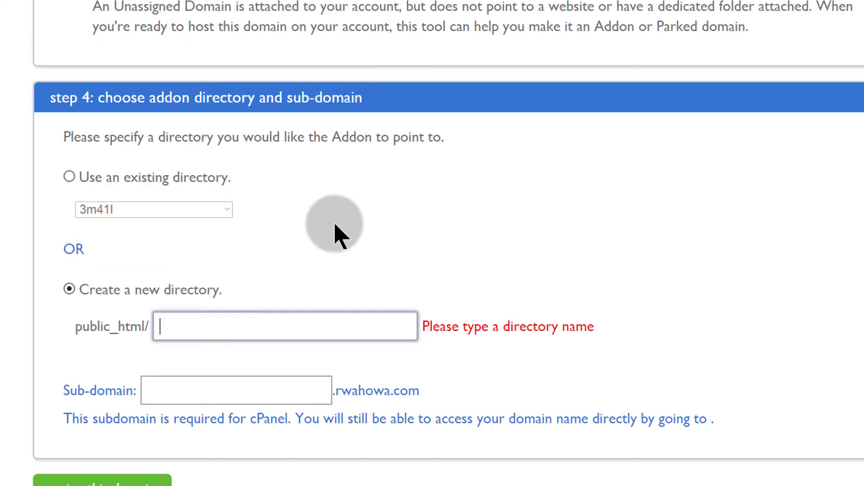
right_click(193, 328)
left_click(254, 111)
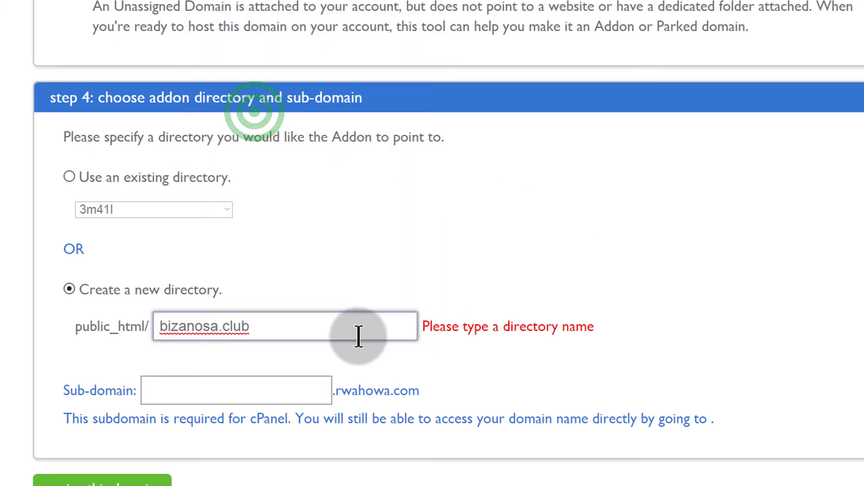
scroll(506, 328, "down", 2)
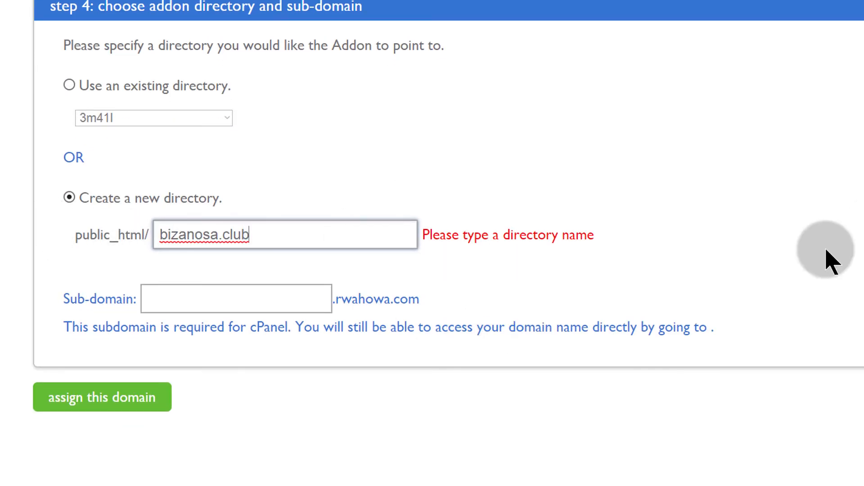
scroll(515, 391, "down", 4)
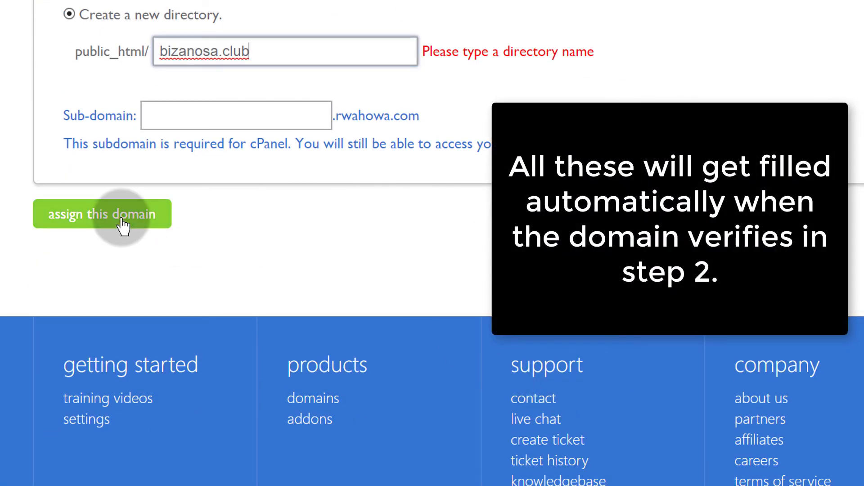
left_click(123, 226)
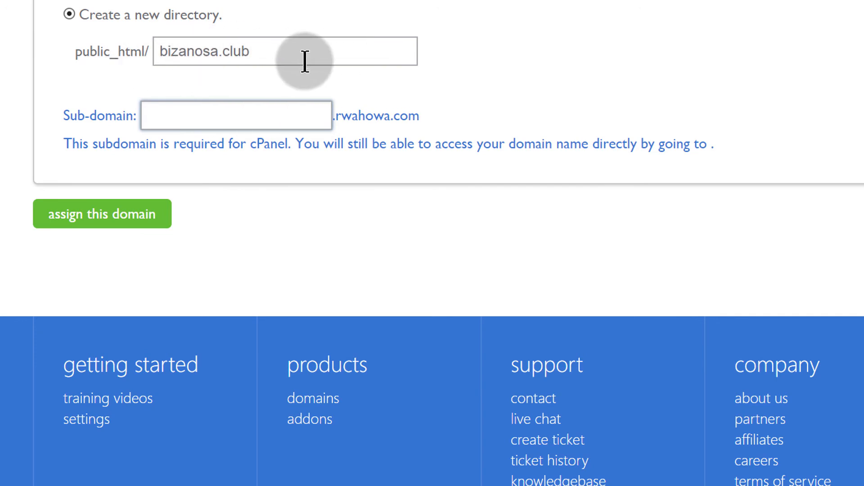
Review the entered domain, the ownership verification section and the addon versus parked options on the Assign Domain form
scroll(256, 193, "up", 15)
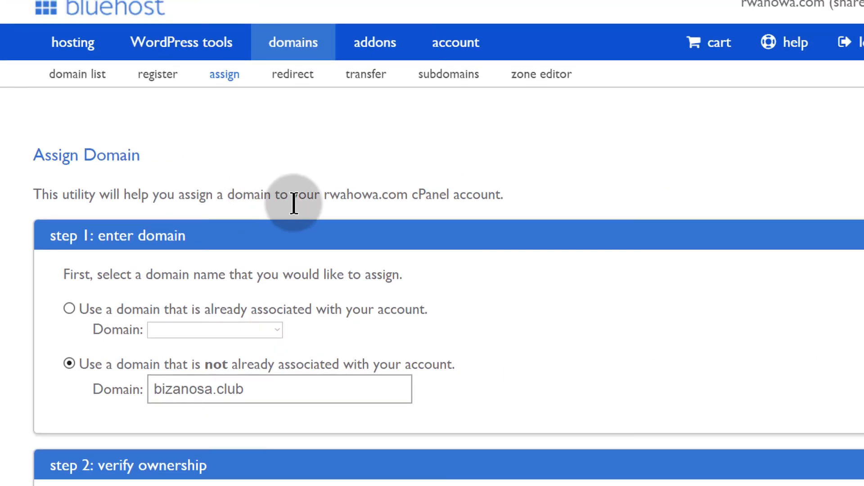
scroll(297, 208, "down", 10)
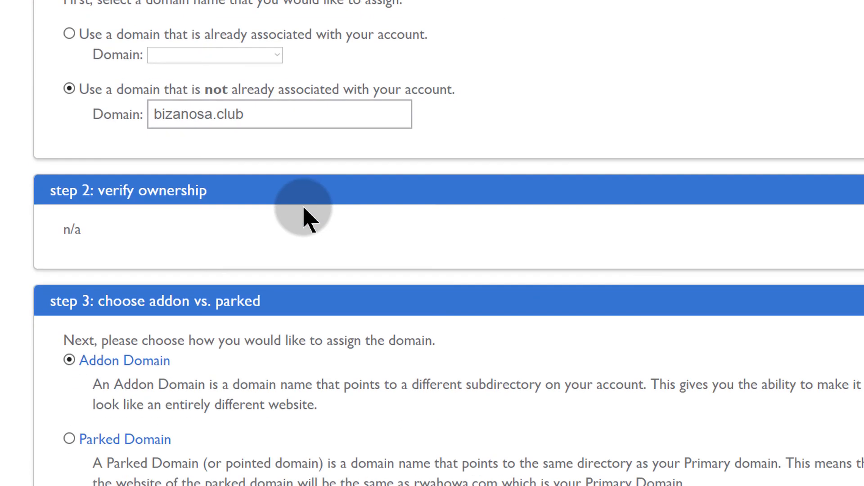
scroll(303, 219, "down", 1)
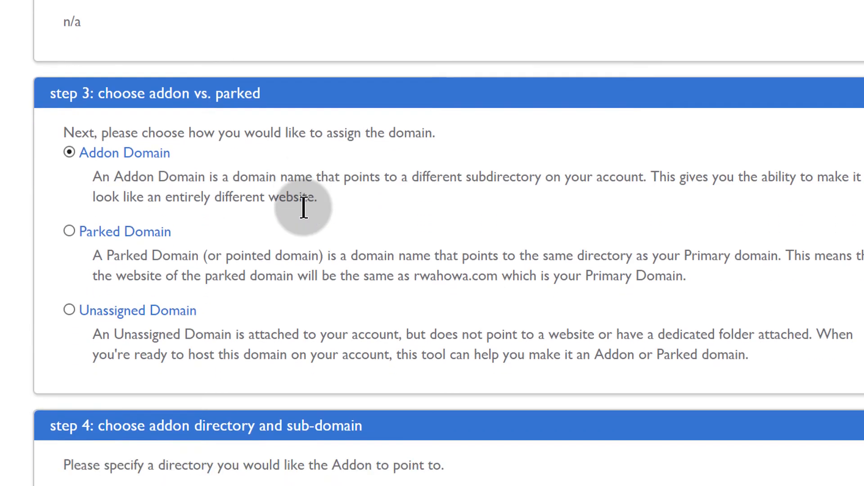
scroll(303, 205, "up", 5)
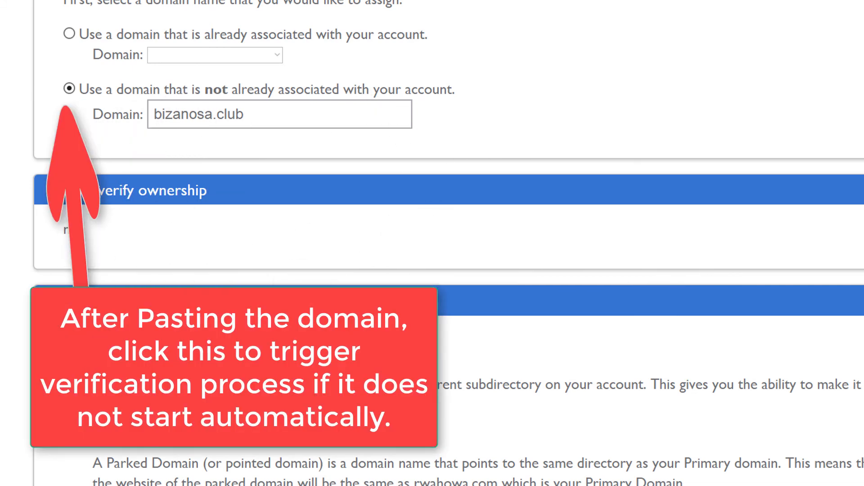
scroll(331, 283, "up", 5)
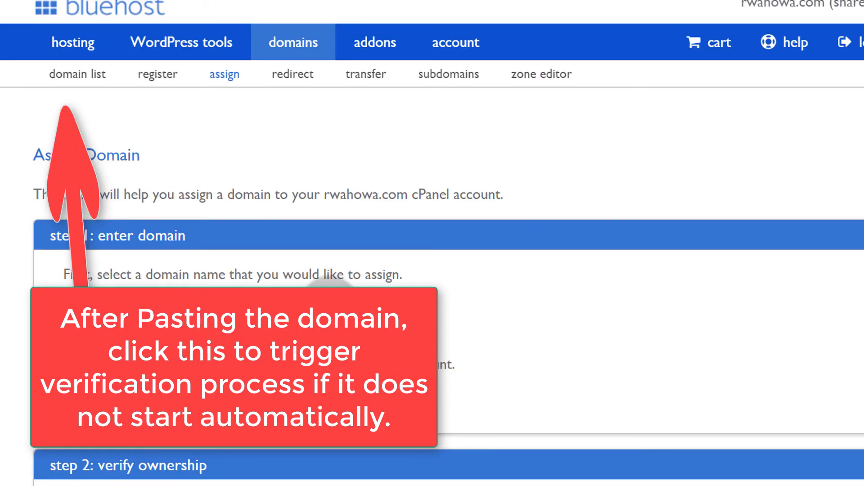
scroll(331, 306, "down", 2)
scroll(331, 306, "up", 2)
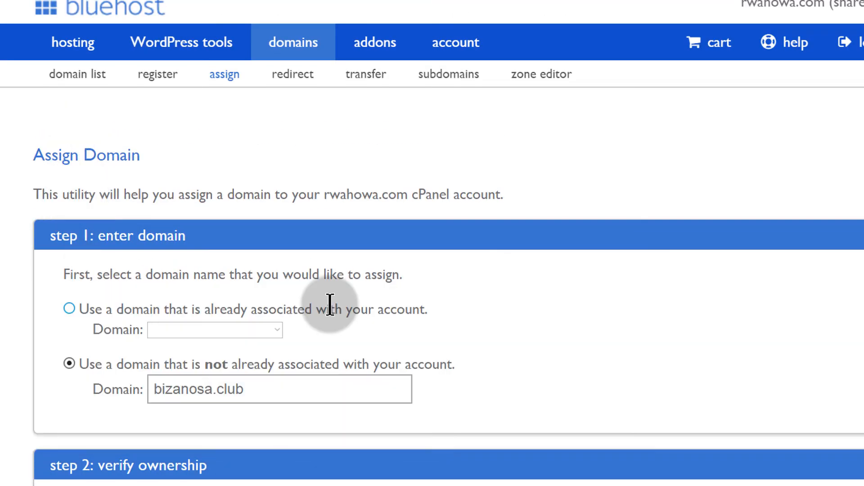
scroll(411, 309, "down", 5)
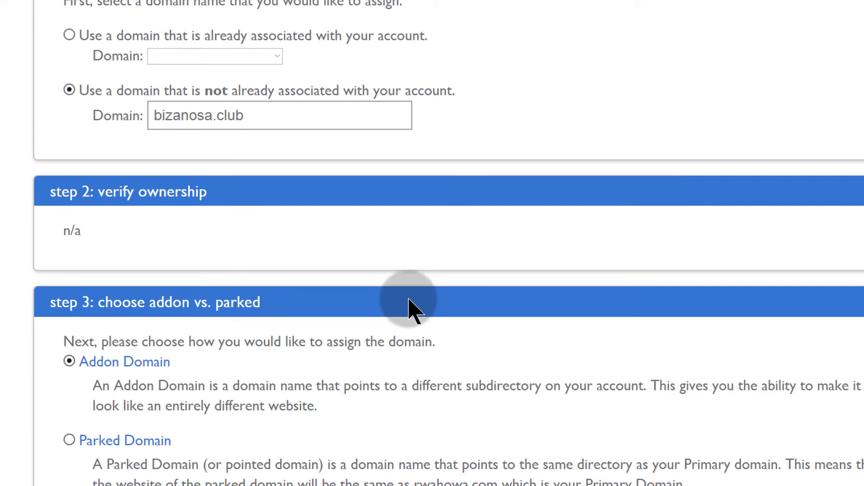
scroll(410, 311, "up", 5)
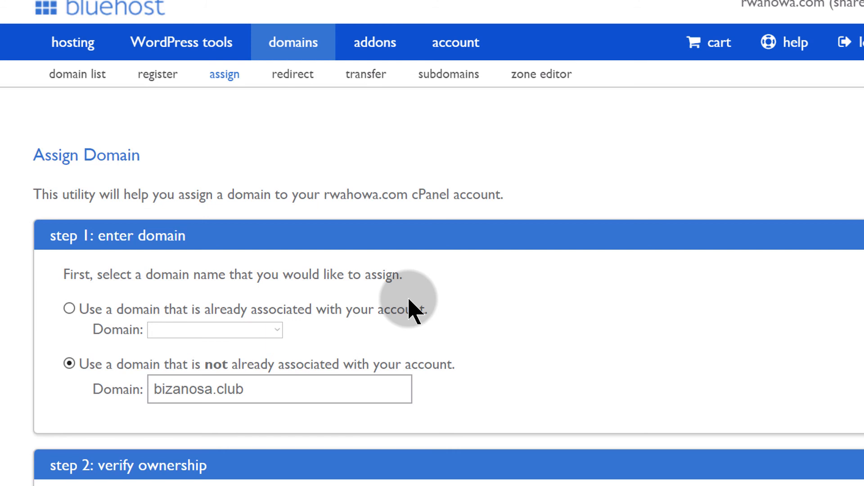